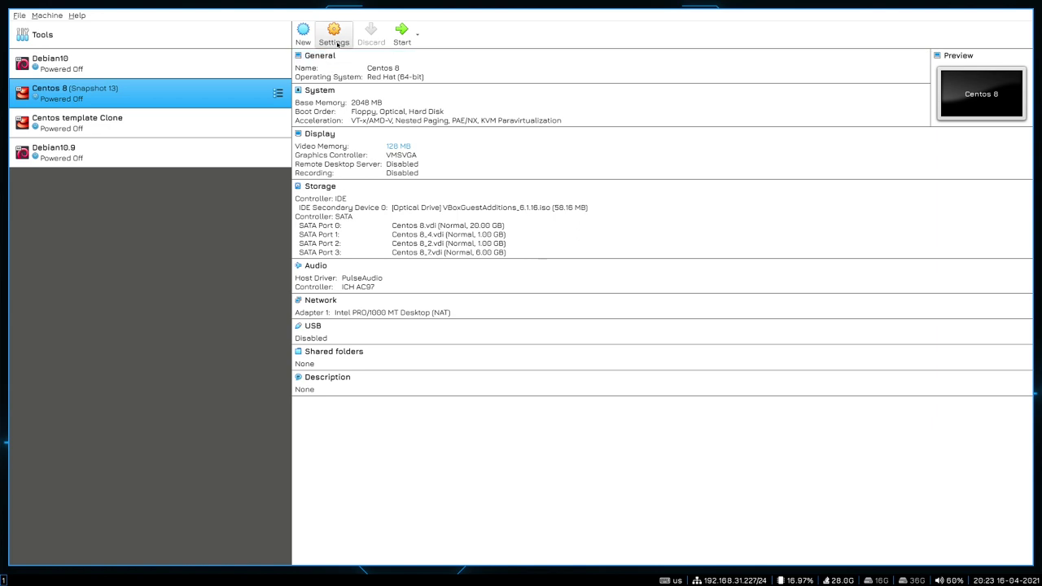
Open the network settings of the Centos 8 virtual machine and look through its four adapters.
left_click(333, 36)
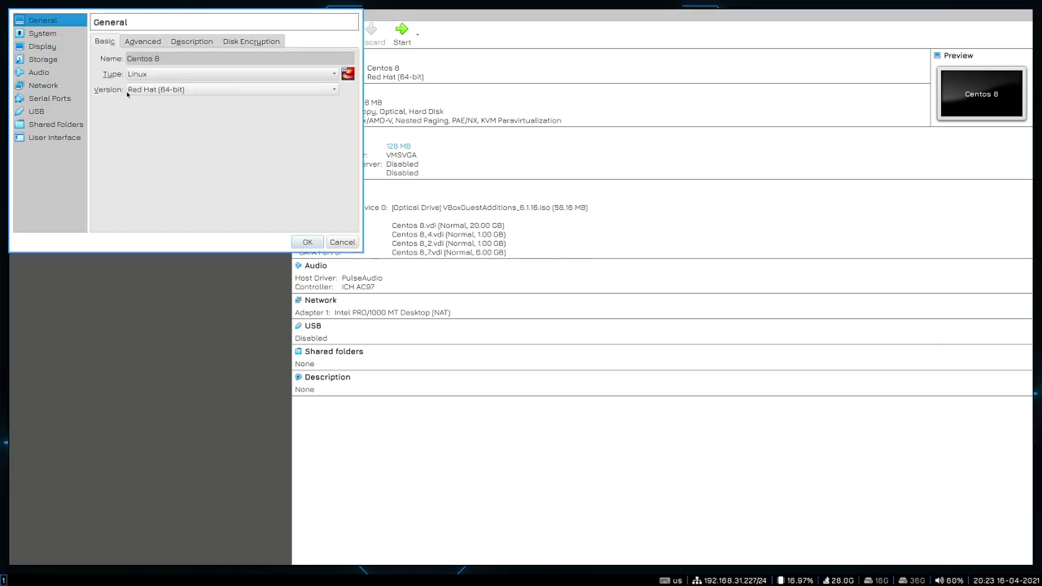
left_click(50, 88)
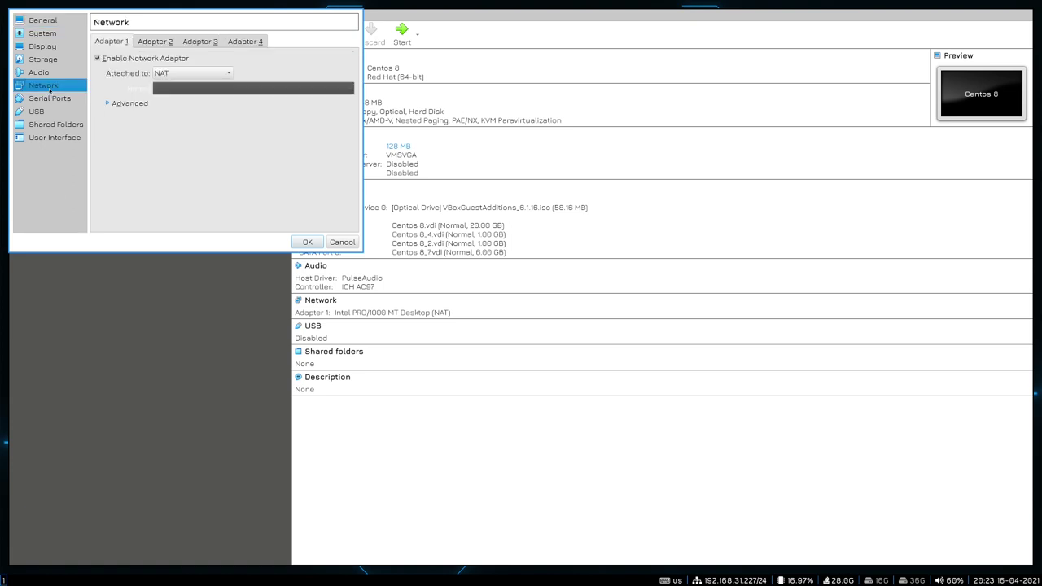
left_click(165, 42)
left_click(198, 44)
left_click(232, 42)
left_click(124, 43)
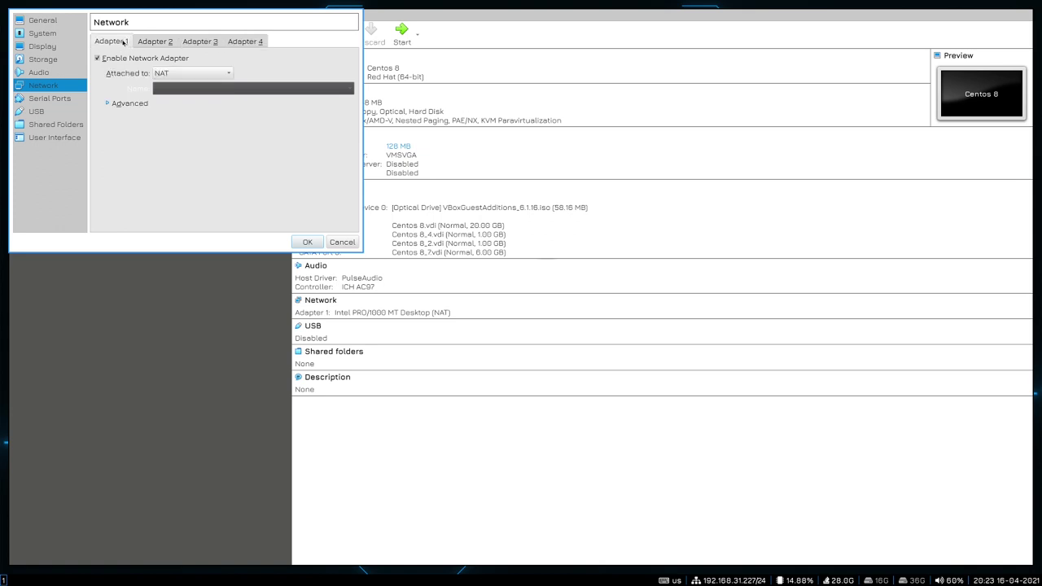
Attach Adapter 1 to a Bridged Adapter using the host interface enp0s31f6.
left_click(211, 75)
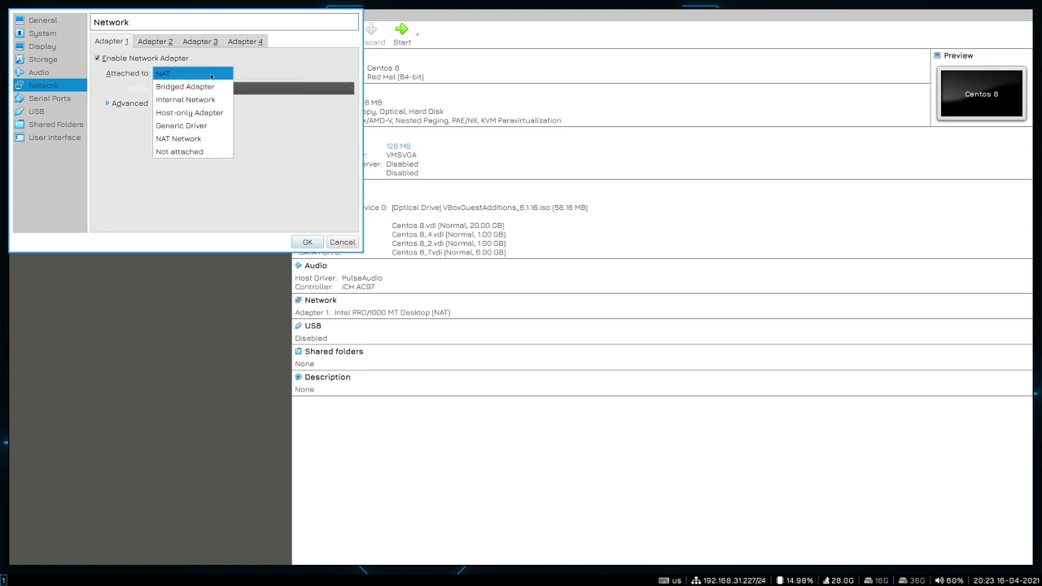
key("Escape")
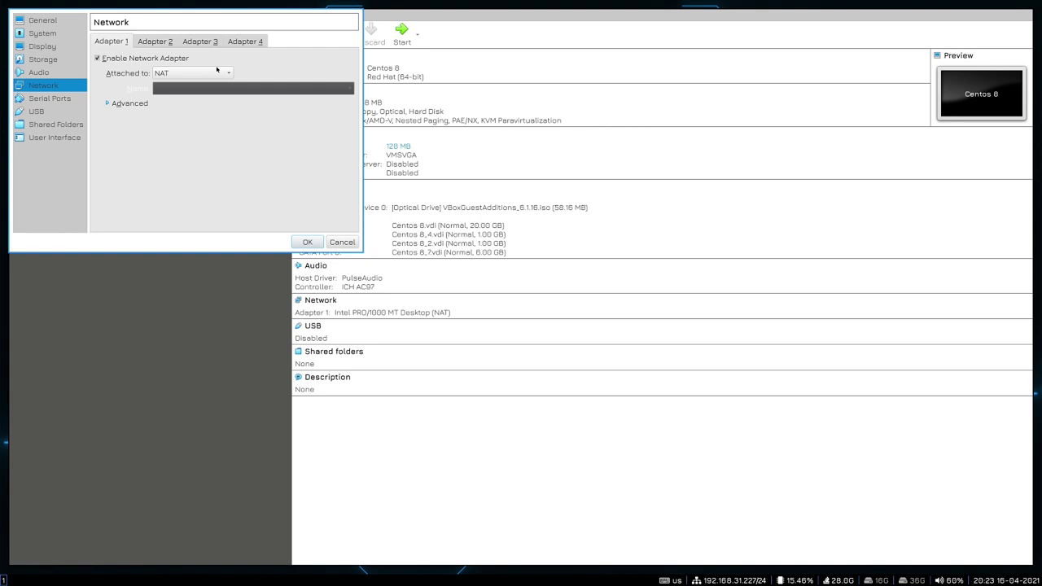
left_click(216, 72)
left_click(216, 86)
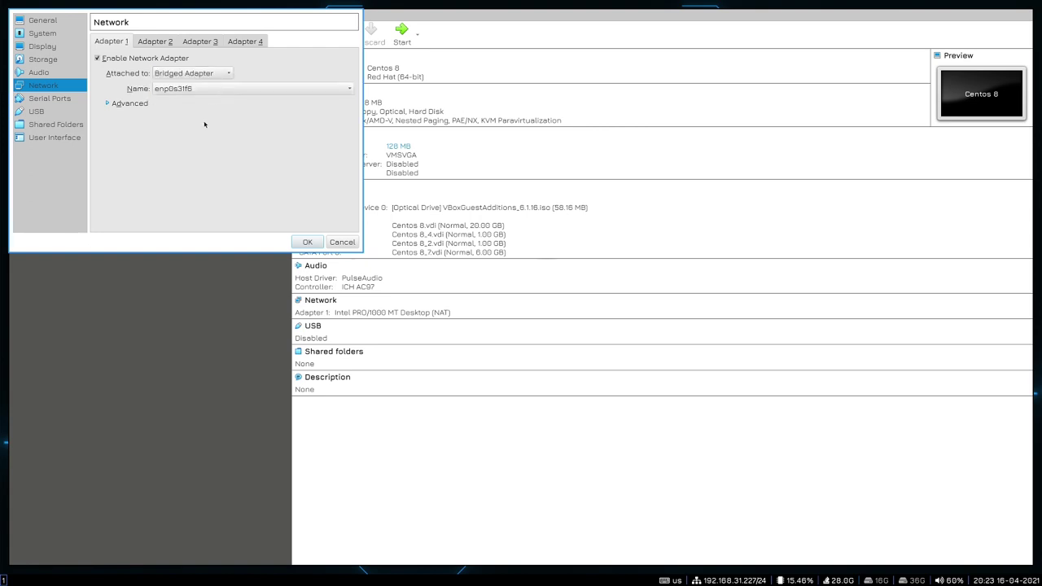
left_click(221, 89)
left_click(221, 88)
Set Adapter 1's adapter type to Paravirtualized Network (virtio-net) in the advanced options.
left_click(130, 102)
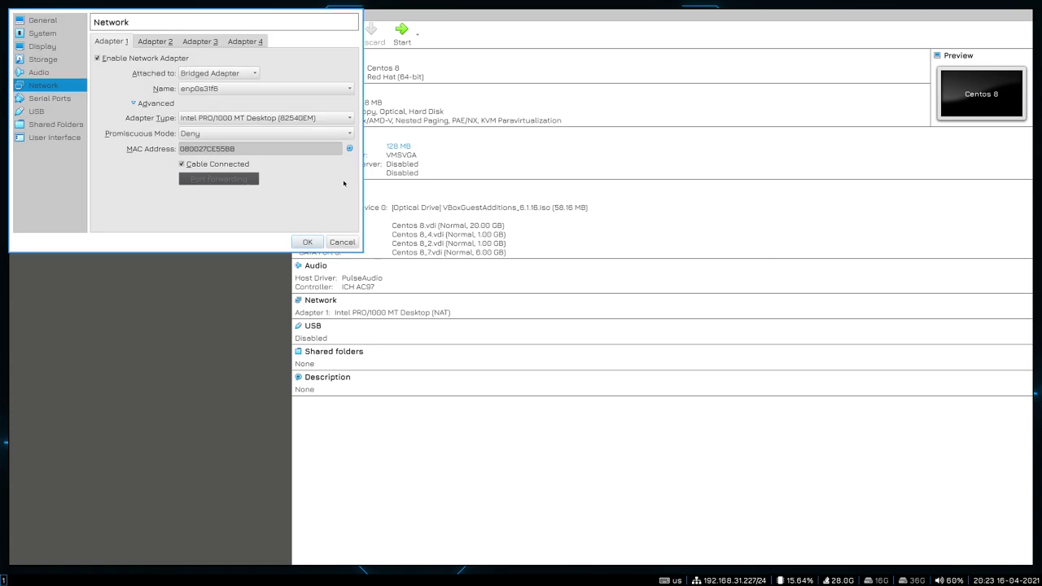
left_click(324, 118)
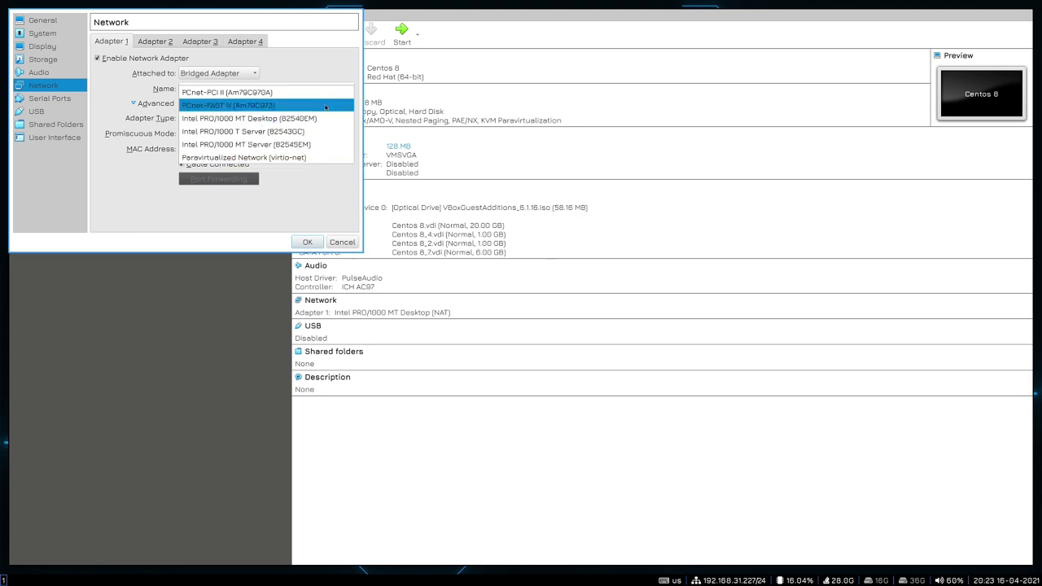
left_click(321, 158)
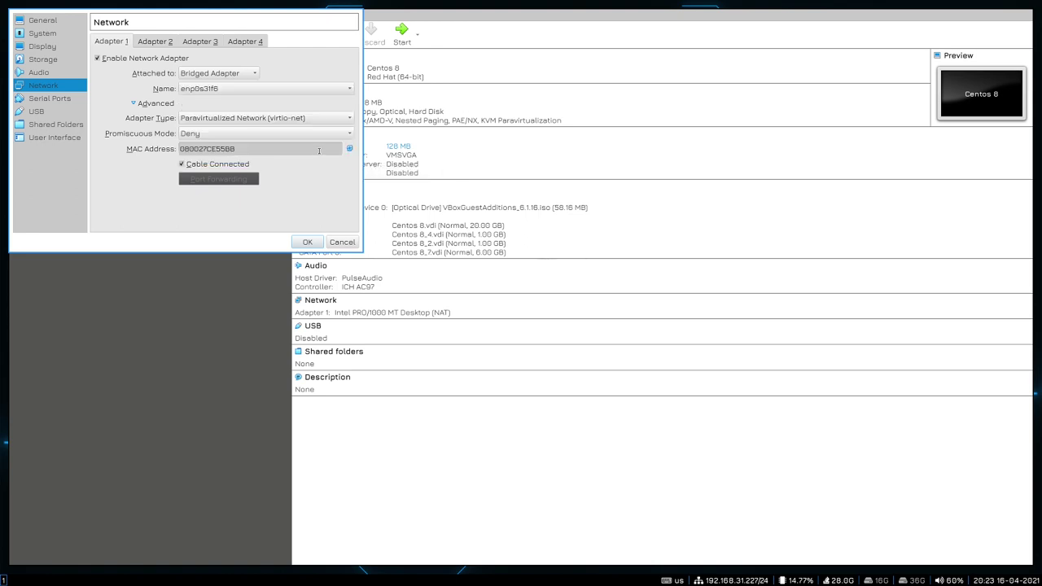
Review Adapter 1's promiscuous mode options, keeping Deny, and inspect its MAC address.
left_click(349, 133)
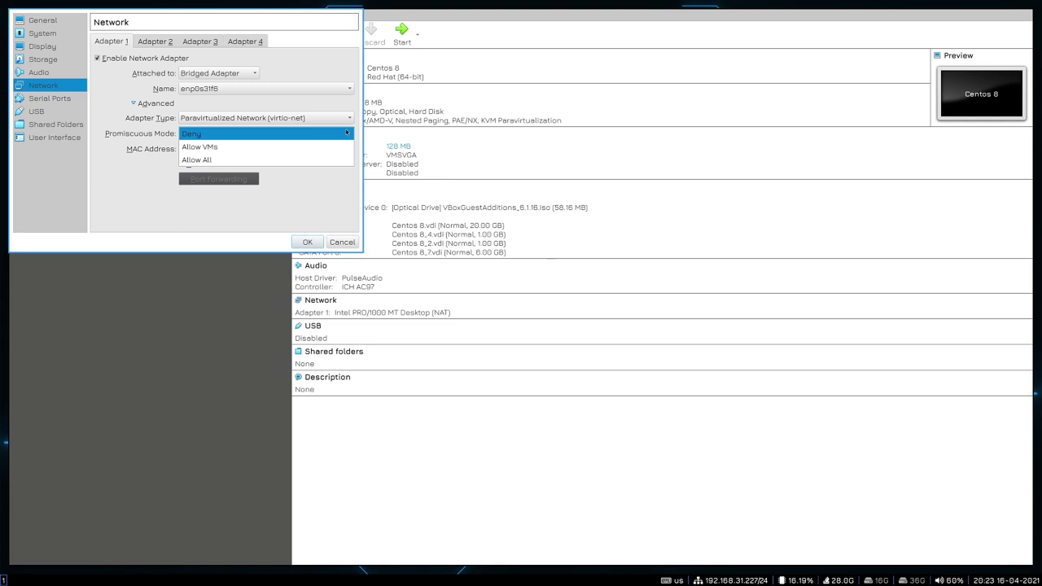
left_click(346, 132)
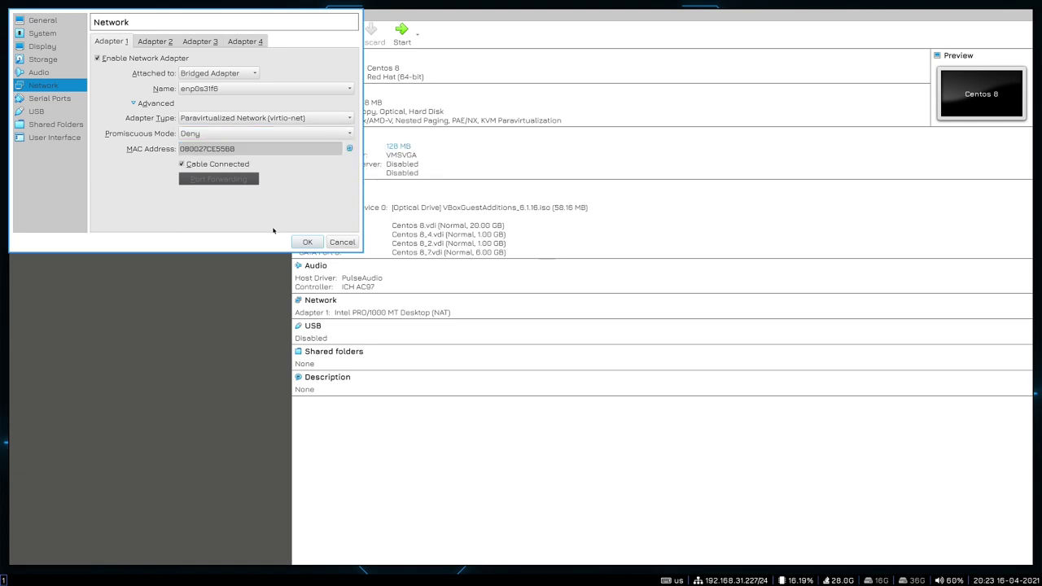
double_click(307, 147)
left_click(307, 147)
key("Return")
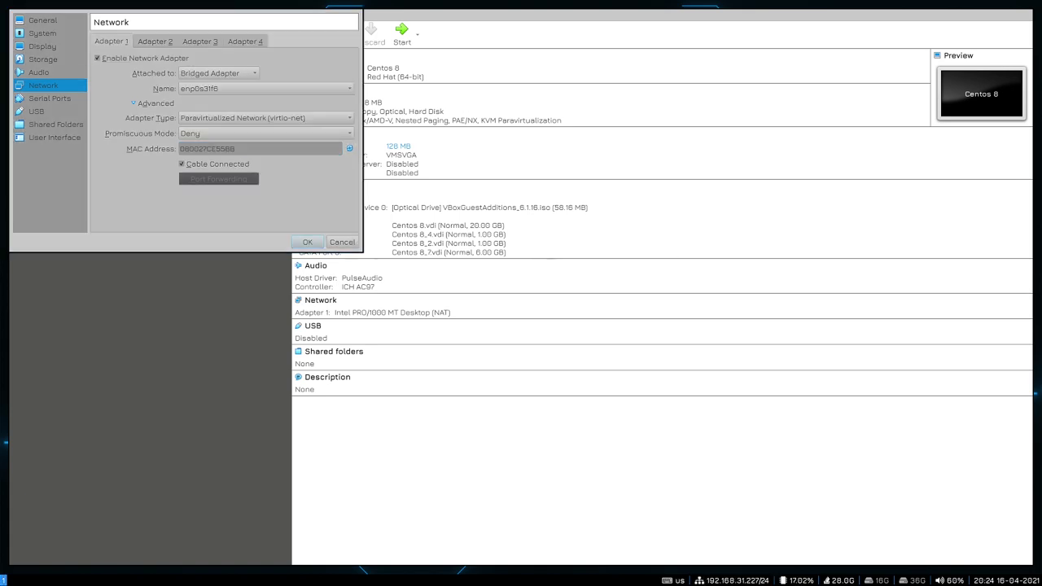
left_click(296, 207)
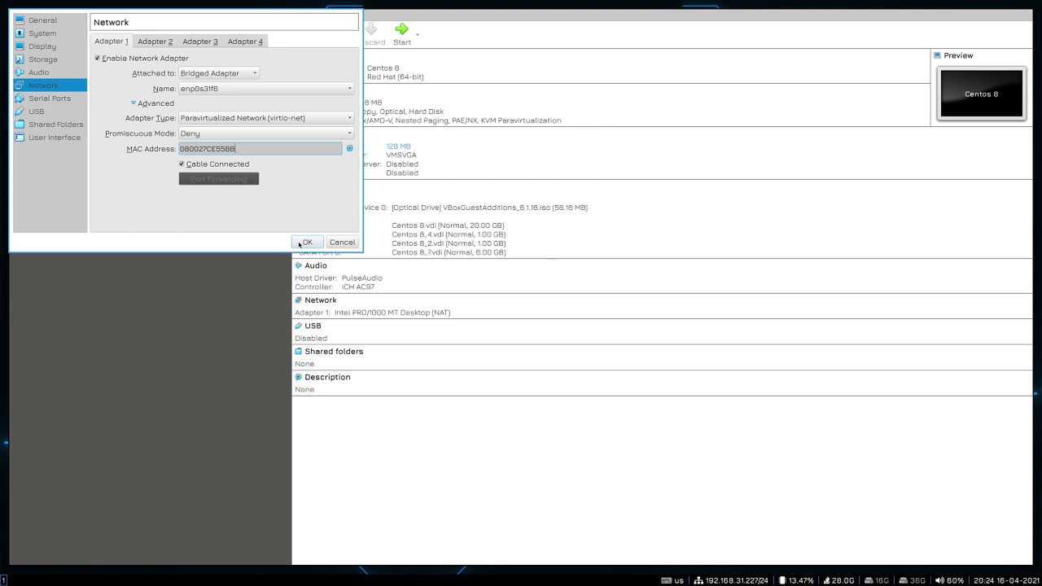
Save the network settings and start the Centos 8 virtual machine.
left_click(303, 243)
left_click(401, 37)
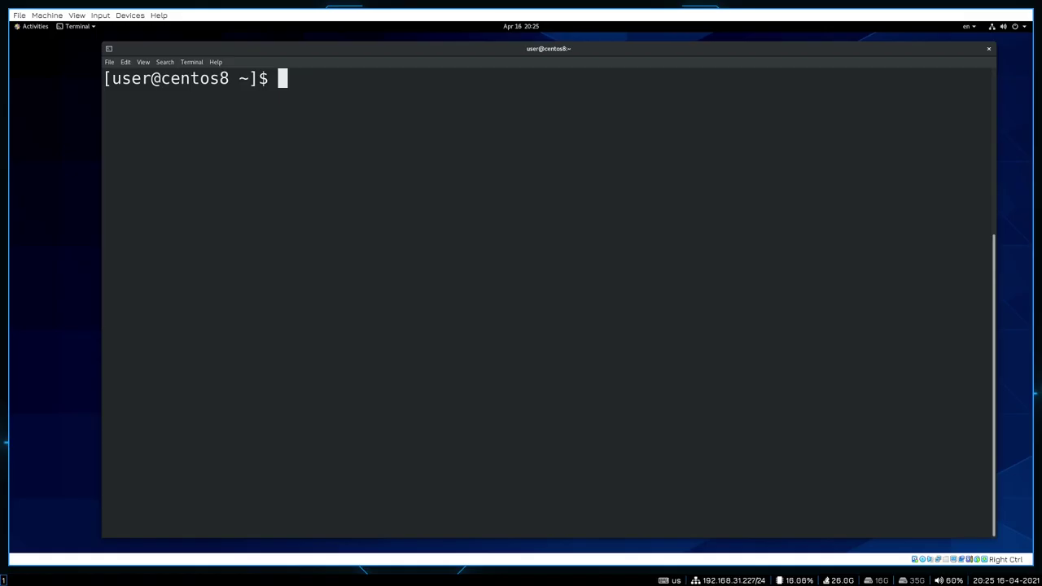
List the available subcommands of the ip command in the terminal and look over them.
type("ip")
key("Tab")
key("Tab")
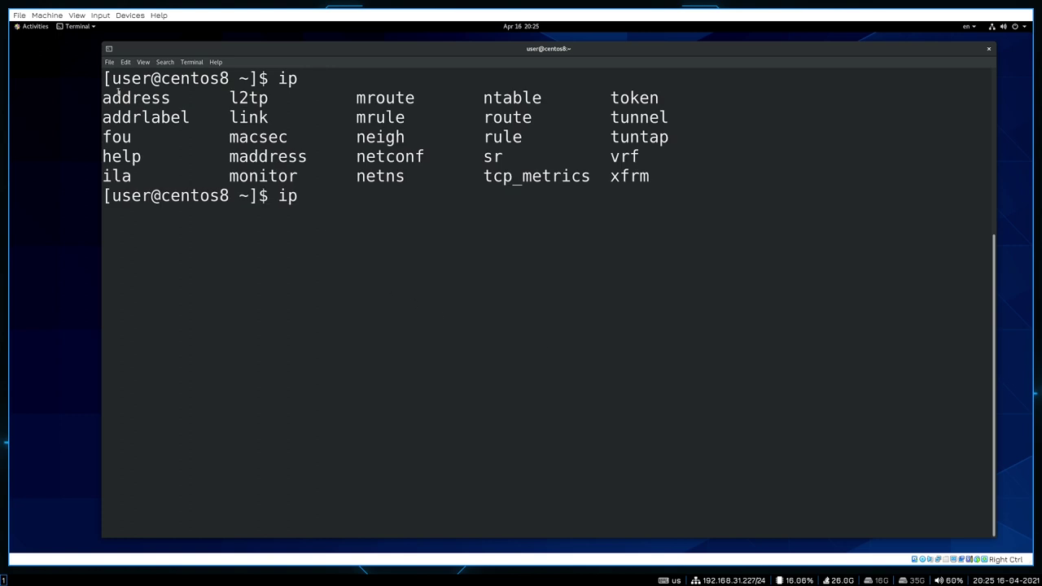
left_click_drag(102, 91, 753, 174)
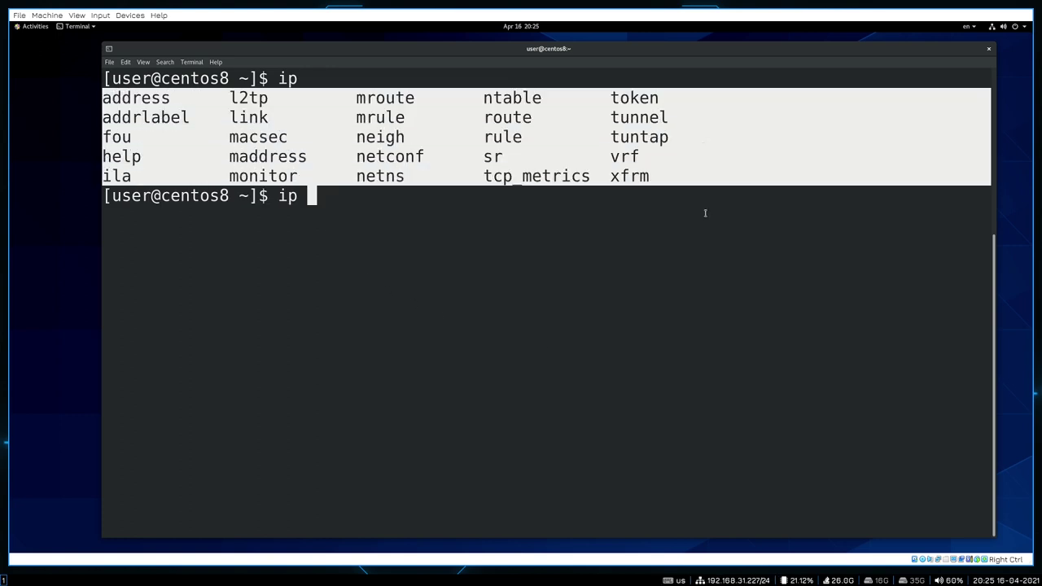
left_click(705, 214)
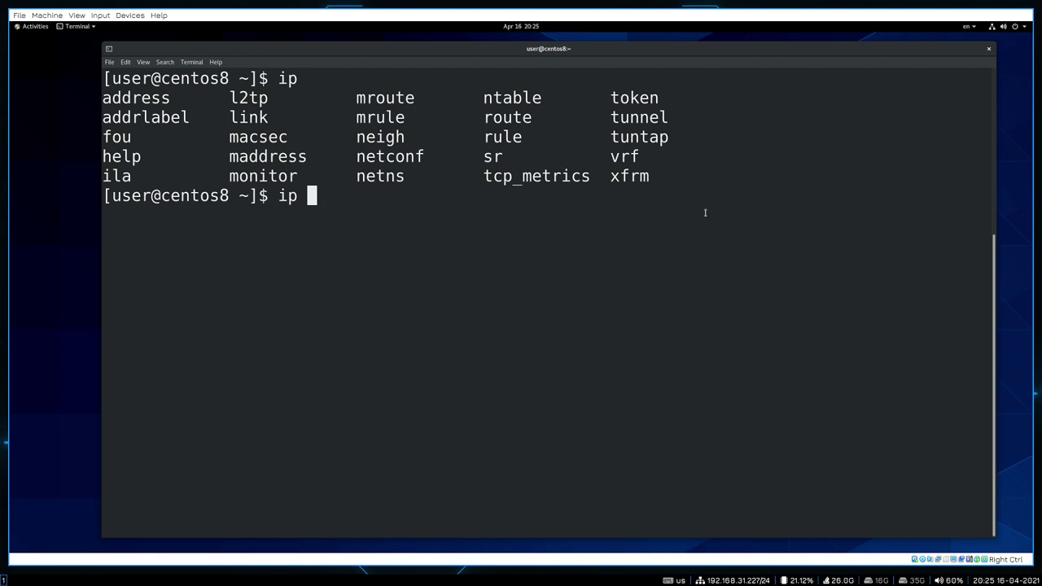
Clear the terminal and run "ip a" to show the addresses of all network interfaces.
key("ctrl+l")
type("addr")
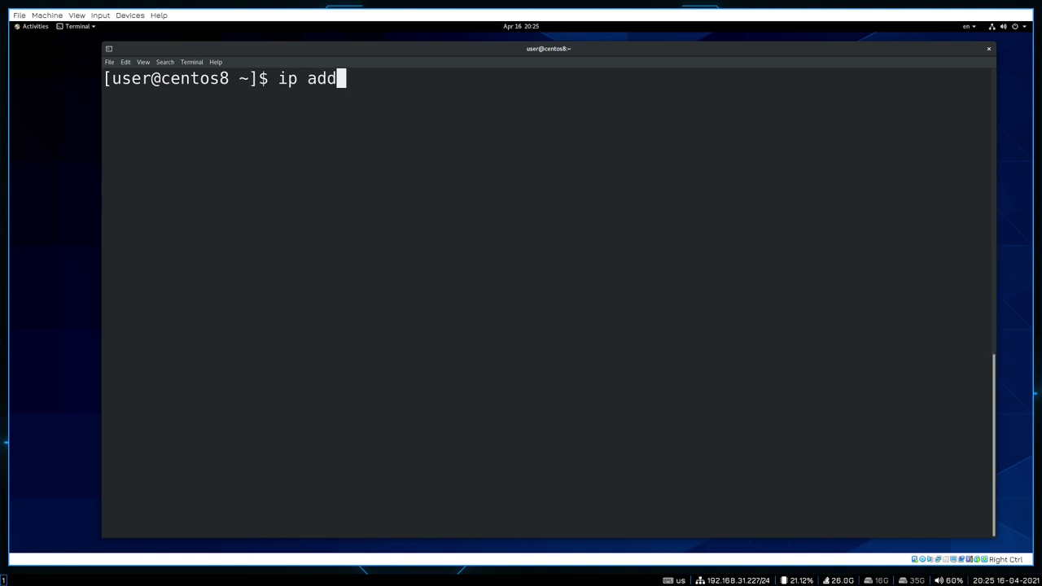
key("BackSpace")
key("BackSpace")
key("BackSpace")
key("BackSpace")
type("a")
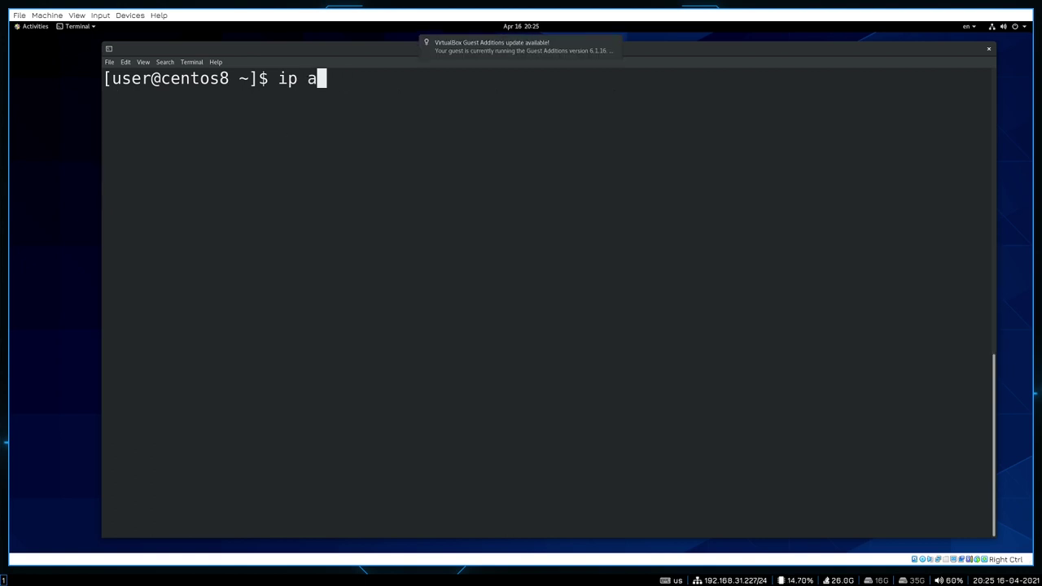
key("Return")
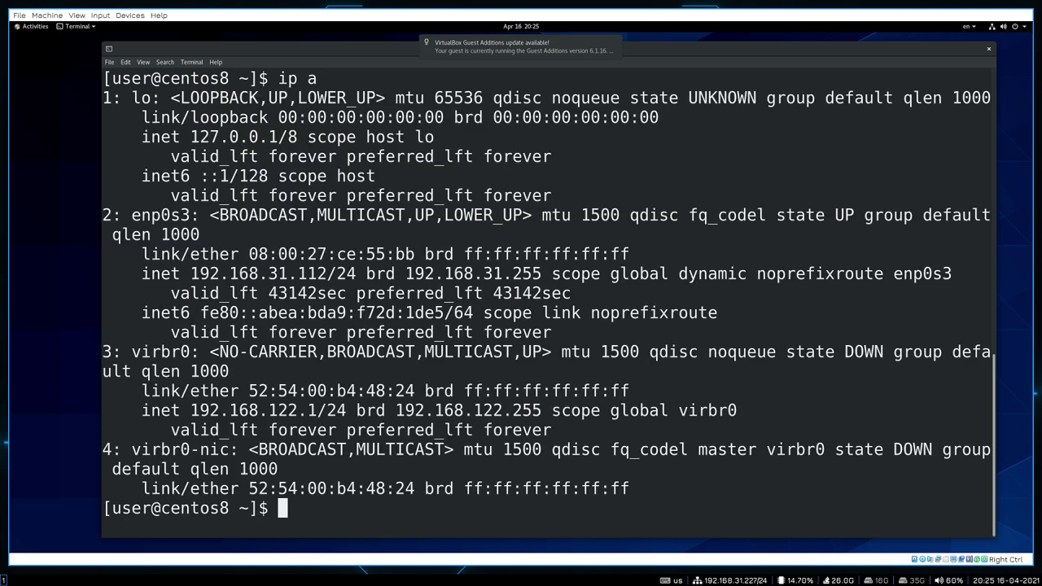